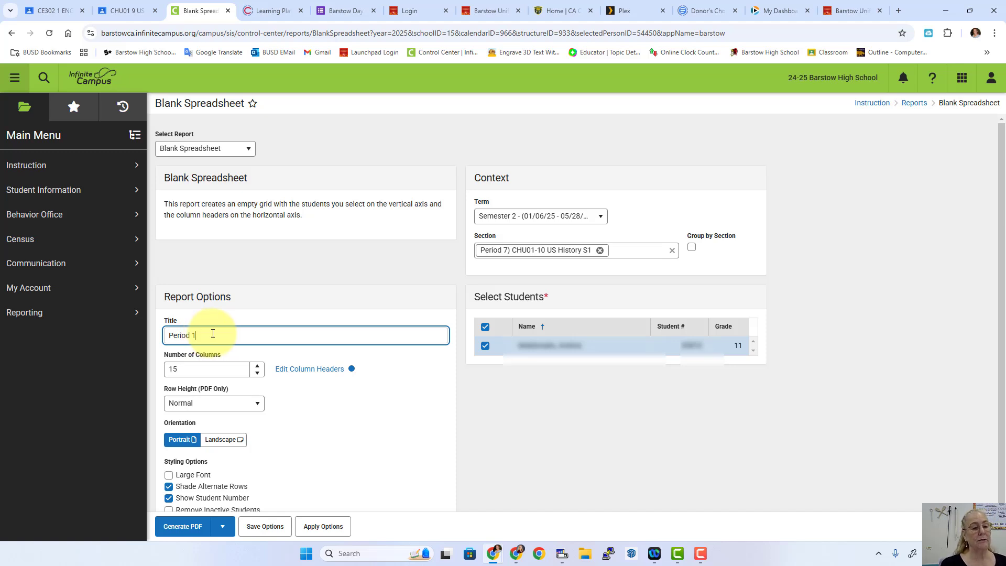
Clear the first column header and set headers 2 to 5 to 1/21, 1/22, 1/23 and 1/24
click(313, 369)
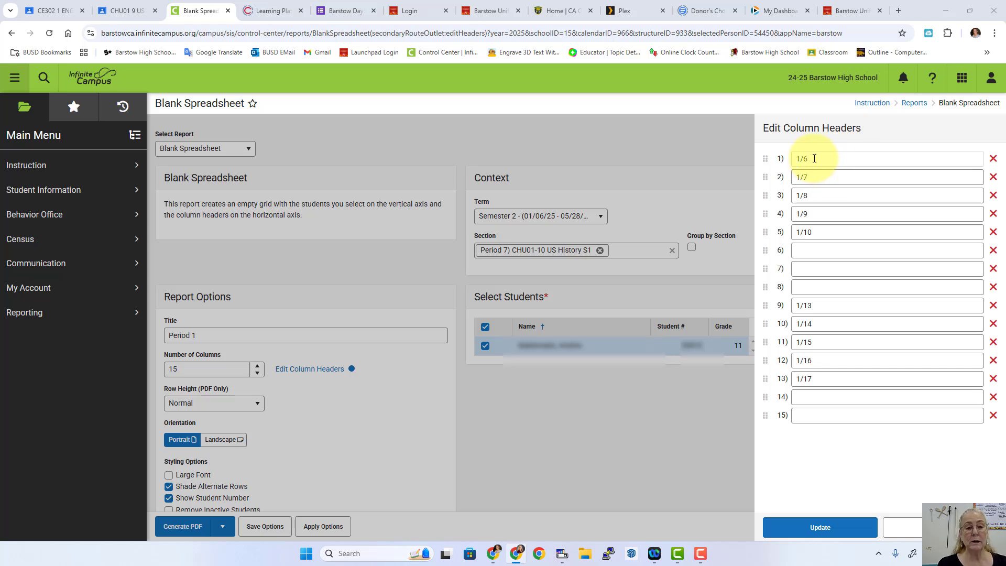
drag(814, 158, 778, 155)
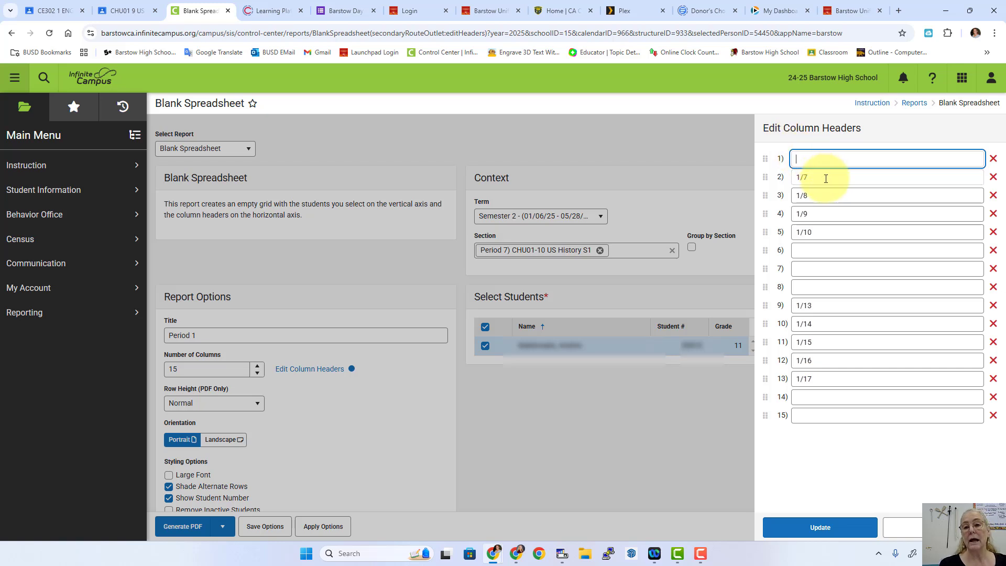
drag(824, 178, 767, 173)
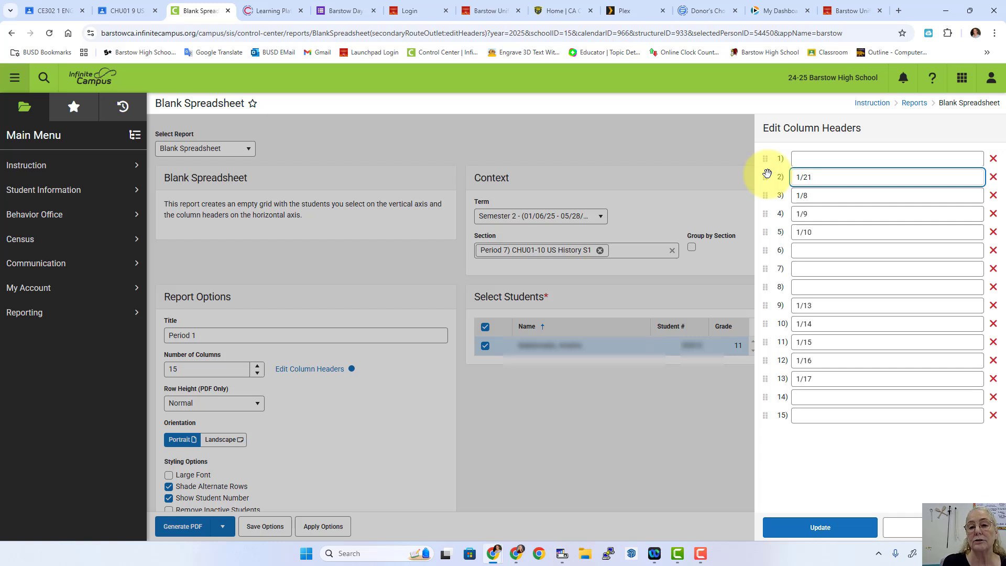
drag(818, 196, 753, 197)
text(1/22)
drag(817, 214, 763, 192)
text(1/23)
drag(819, 232, 770, 219)
text(1/24)
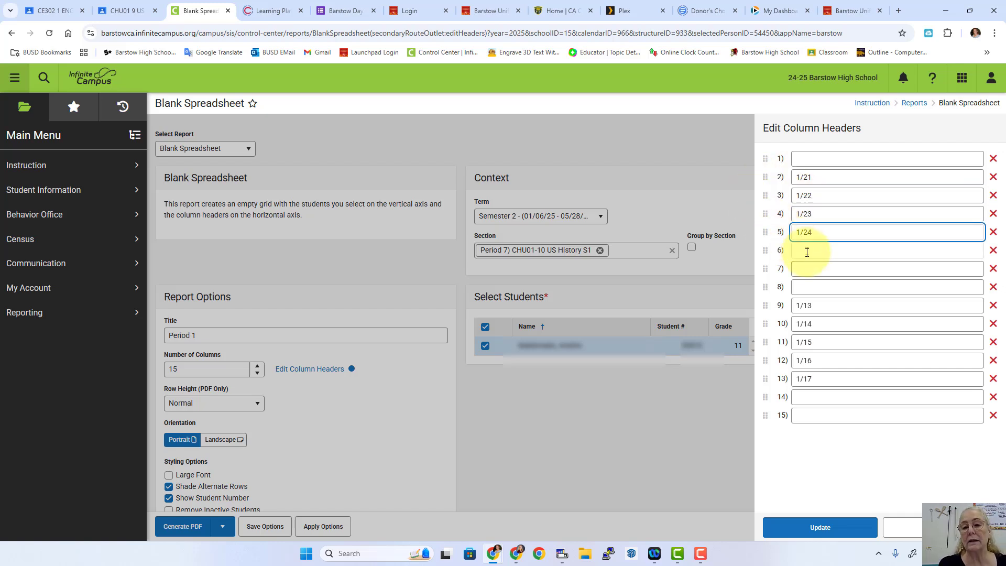
Set column headers 9 to 13 to 1/27, 1/28, 1/29, 1/30 and 1/31, and apply the header changes
drag(825, 306, 775, 336)
text(1/271/281/29)
drag(817, 361, 774, 348)
text(1/30)
drag(817, 379, 778, 362)
text(1/)
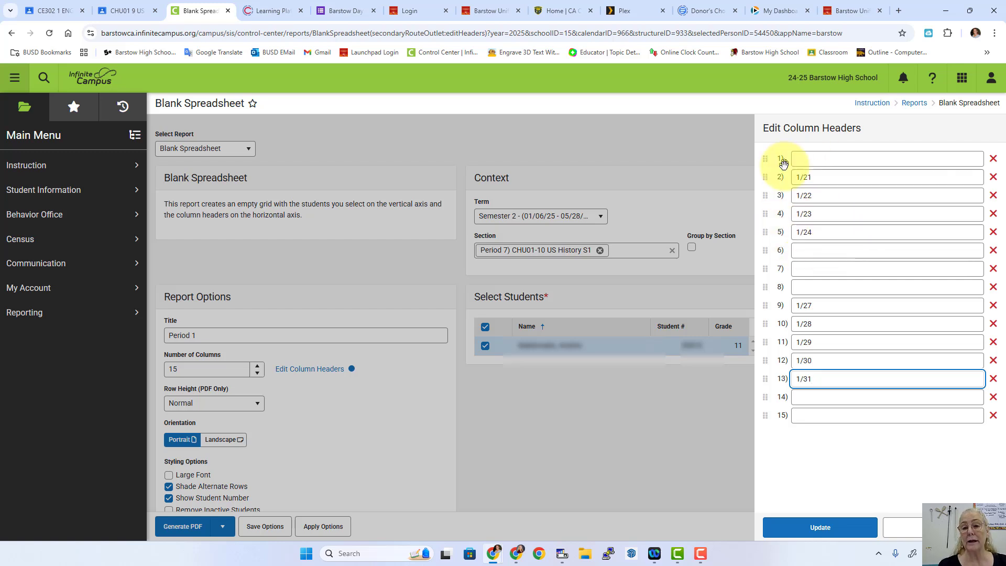
click(817, 530)
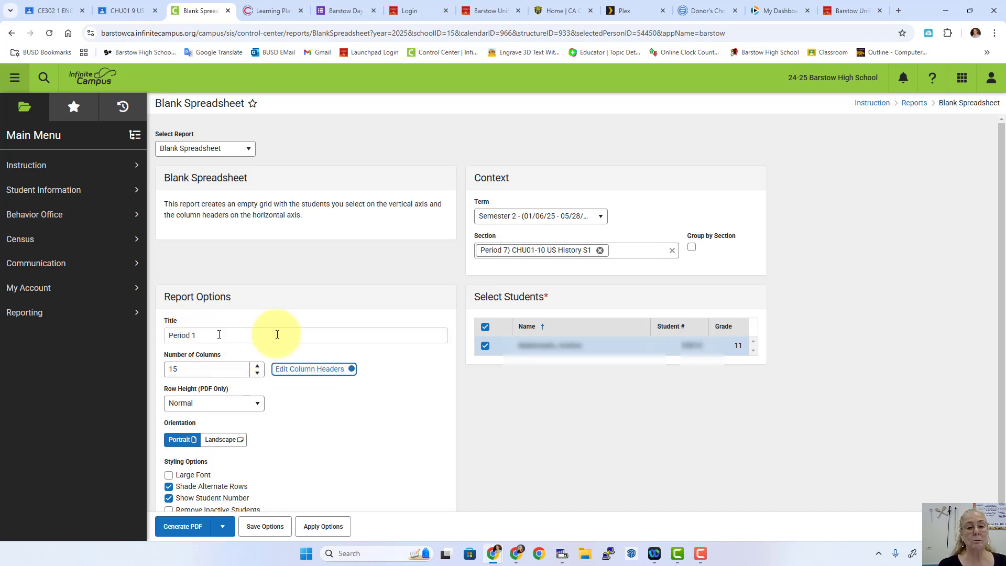
Add the Period 1 sections English 1 S2, English 2 S2, English 3 S1, English 3 S2 and English 4 S1 to the report
click(616, 251)
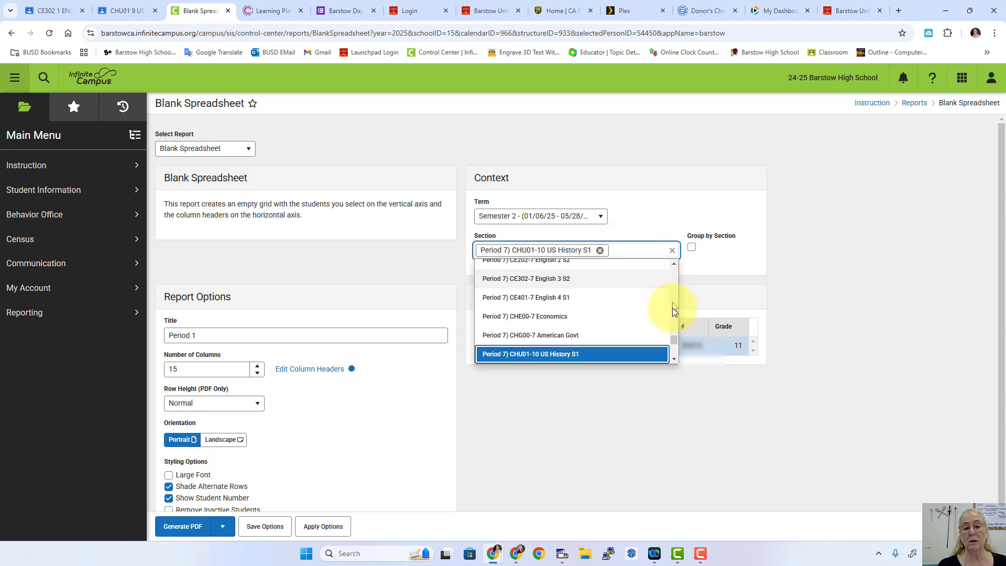
drag(671, 338, 673, 271)
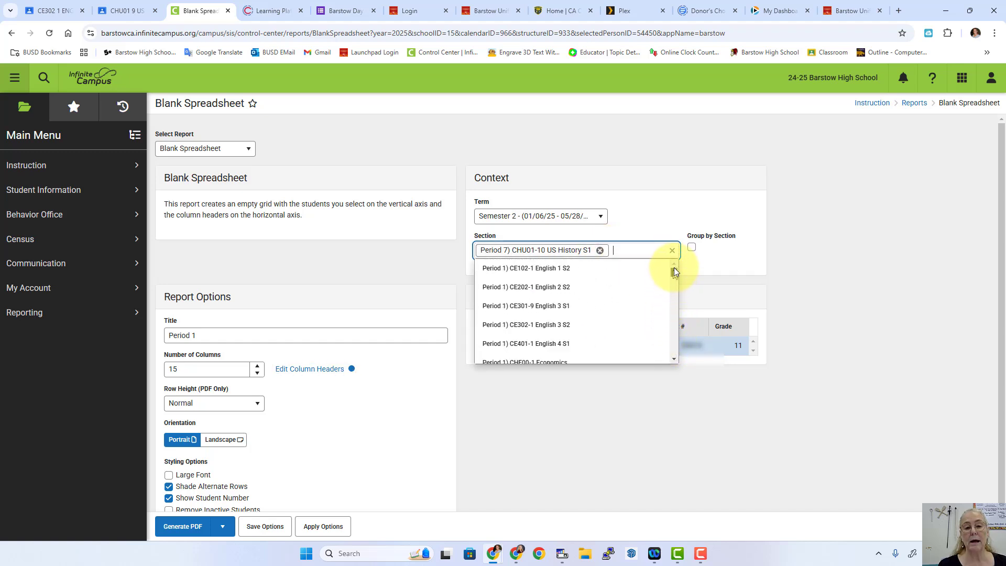
click(545, 268)
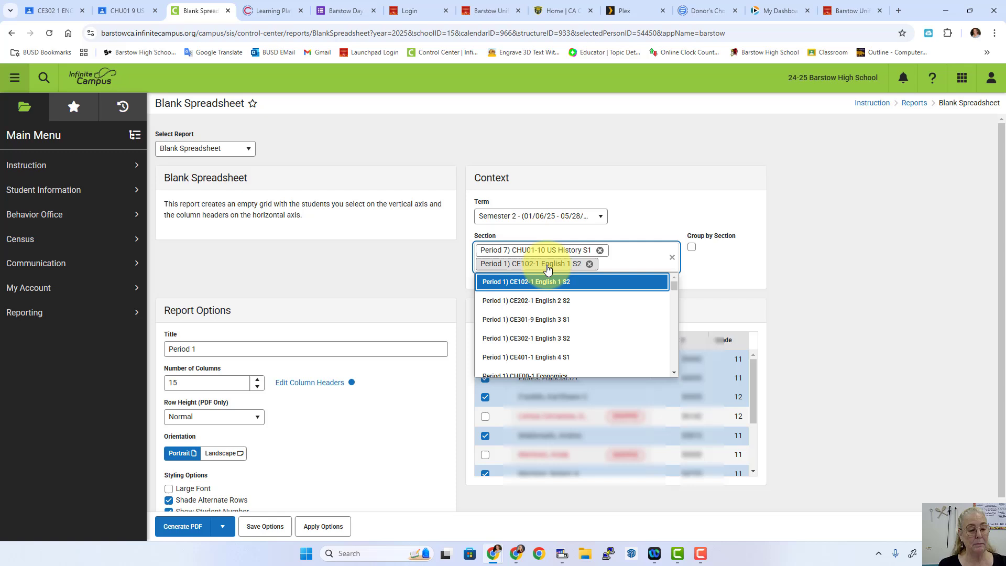
click(545, 301)
click(545, 334)
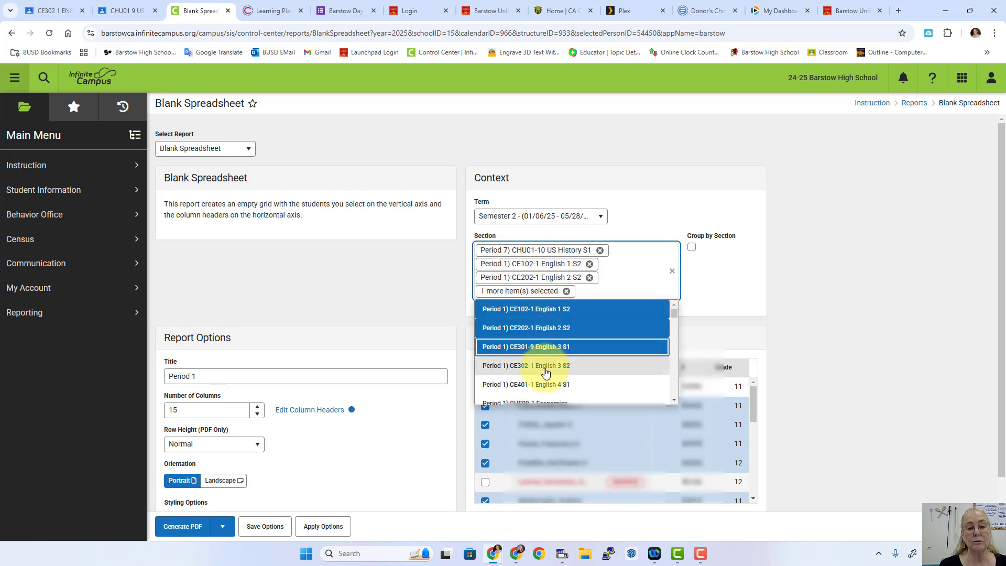
click(546, 369)
click(543, 385)
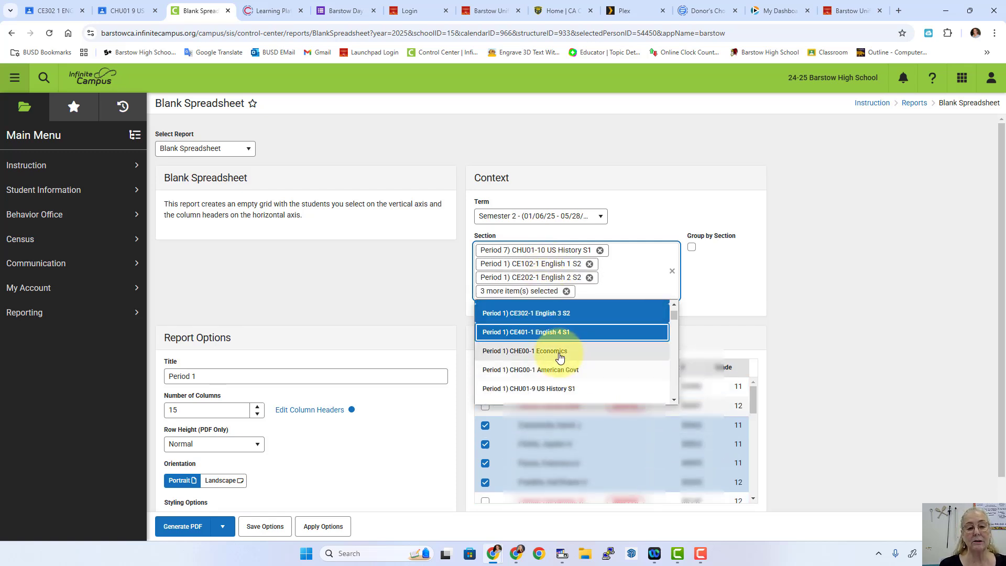
Add the Period 1 sections Economics, American Govt, US History S1 and S2, Wld His/Geo S2 and Integrated Math 1 S2
click(559, 352)
click(564, 369)
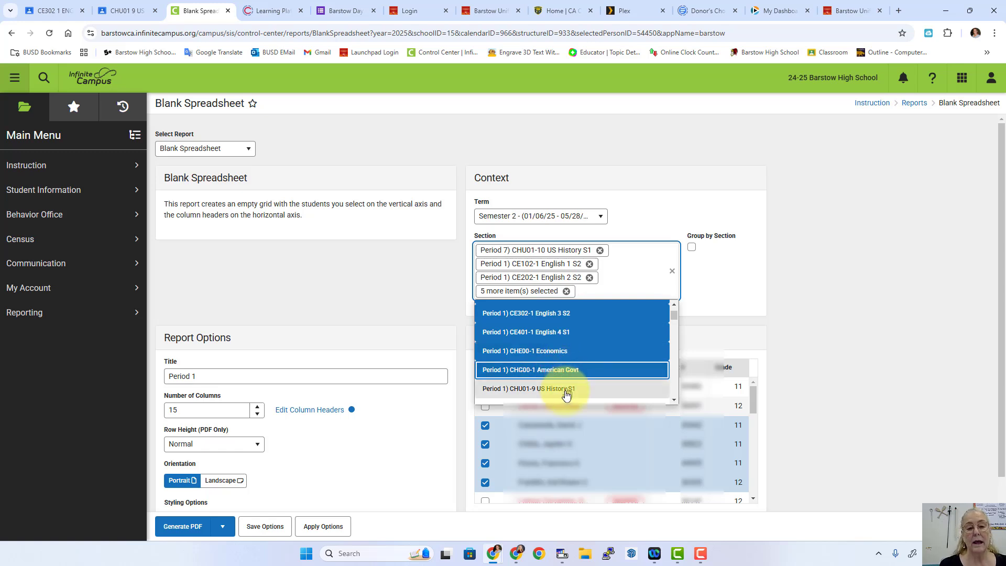
click(567, 390)
click(565, 355)
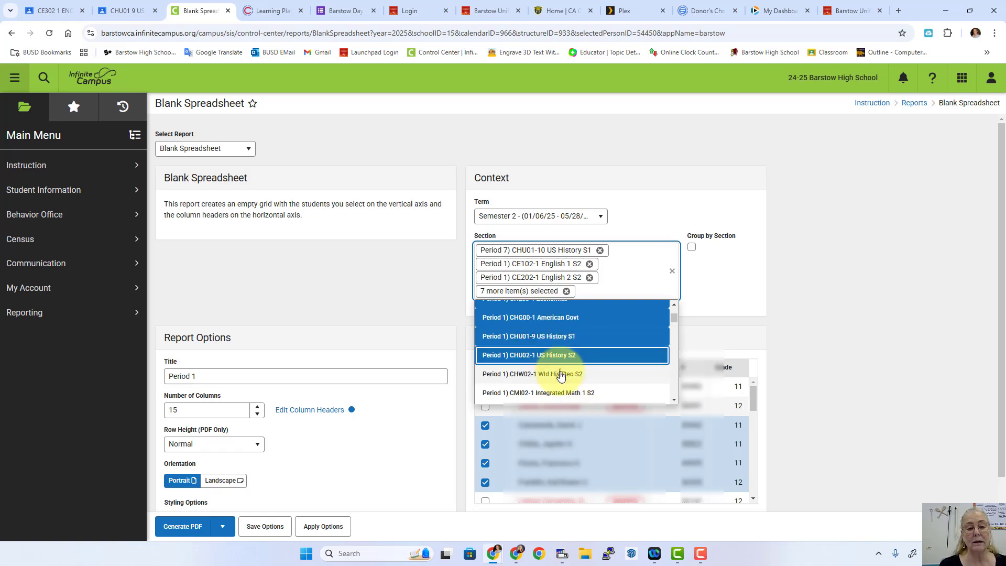
click(560, 376)
click(562, 392)
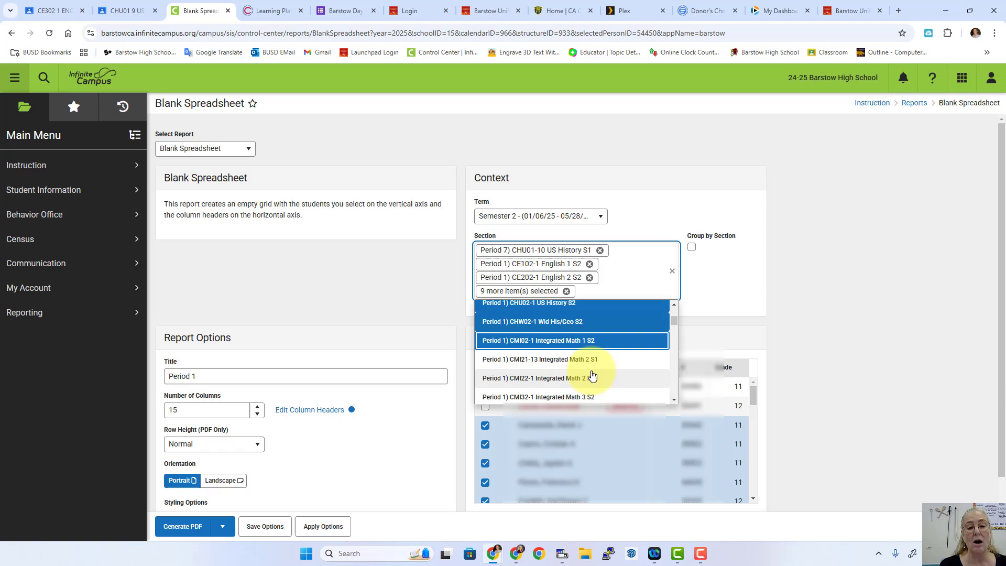
Add the Period 1 sections Integrated Math 2 S1 and S2, Integrated Math 3 S2, Personal Finance S2 and Biology S2
click(564, 366)
click(561, 376)
click(558, 385)
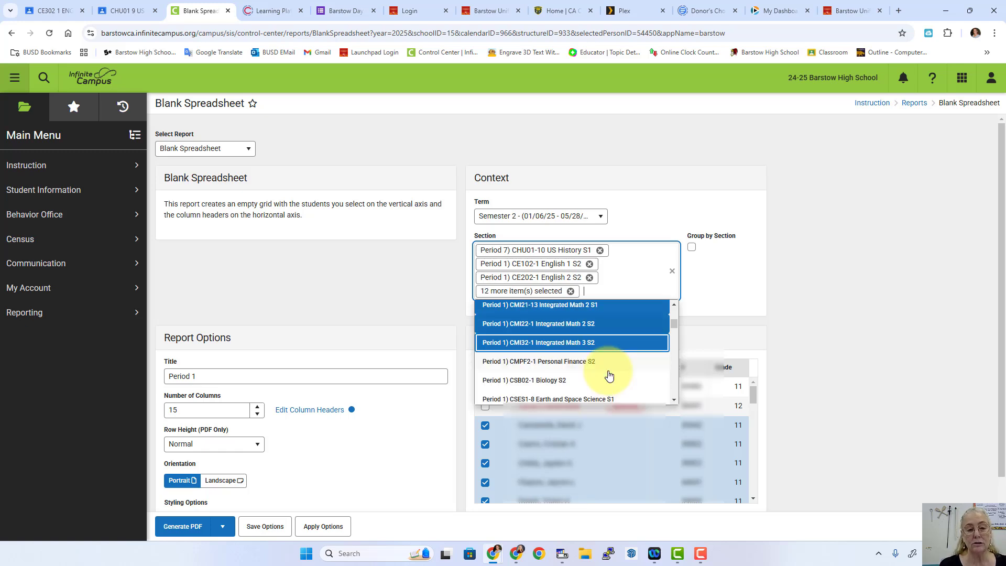
click(575, 368)
click(556, 382)
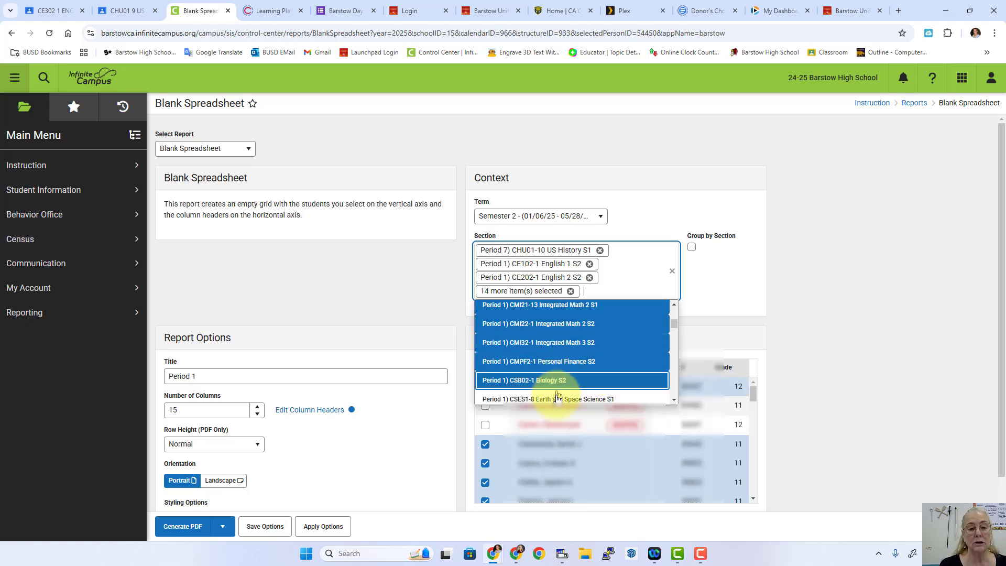
Add the Period 1 sections Earth and Space Science S1 and S2 and Character Development S2, leaving out all Period 3 sections
click(566, 398)
click(568, 362)
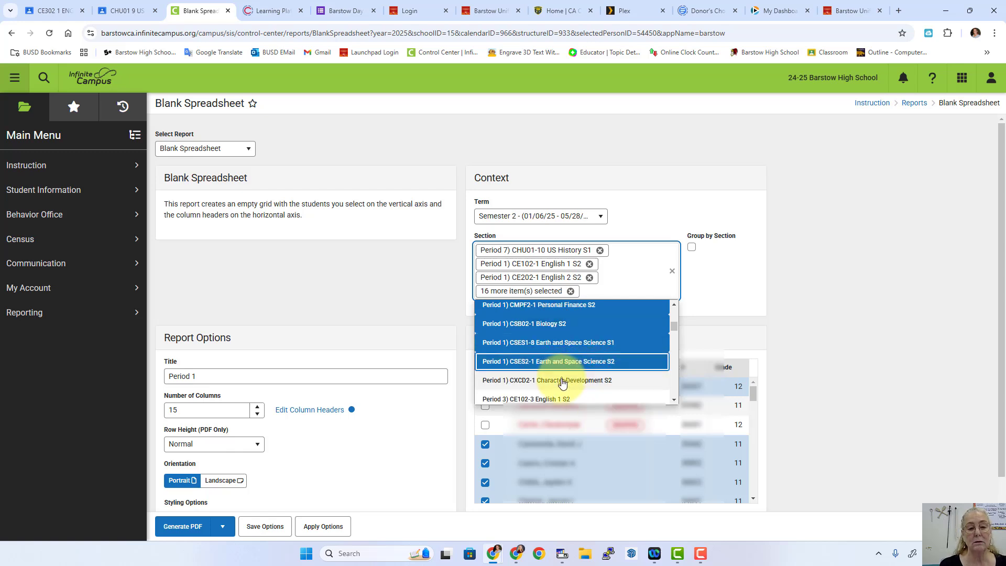
click(561, 379)
click(554, 398)
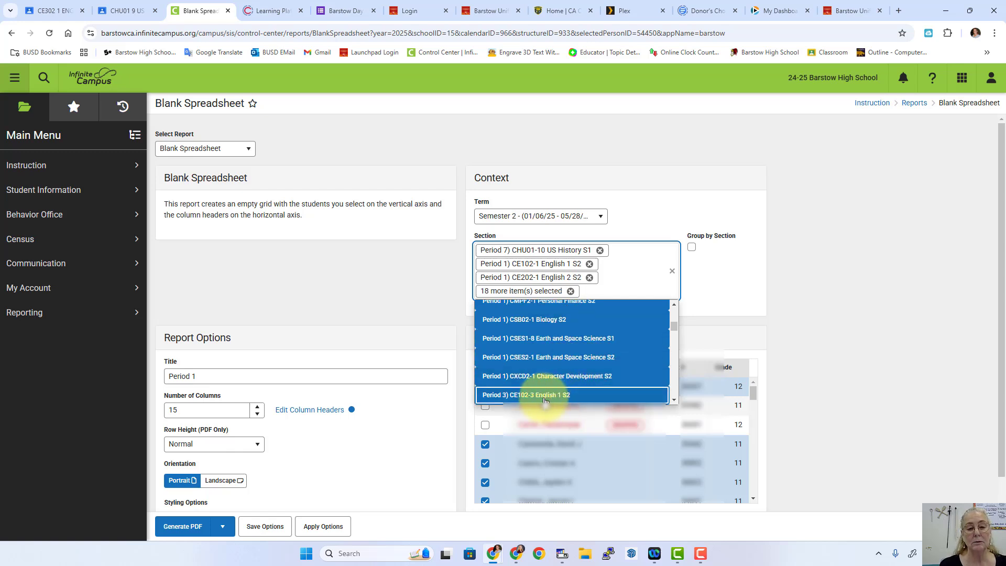
click(544, 398)
scroll(558, 361, up, 1)
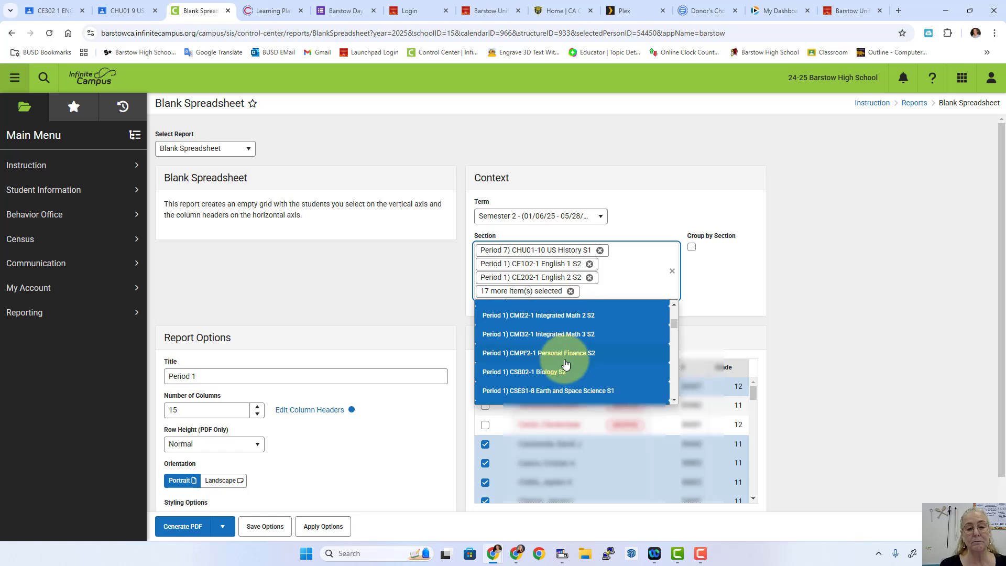
click(715, 289)
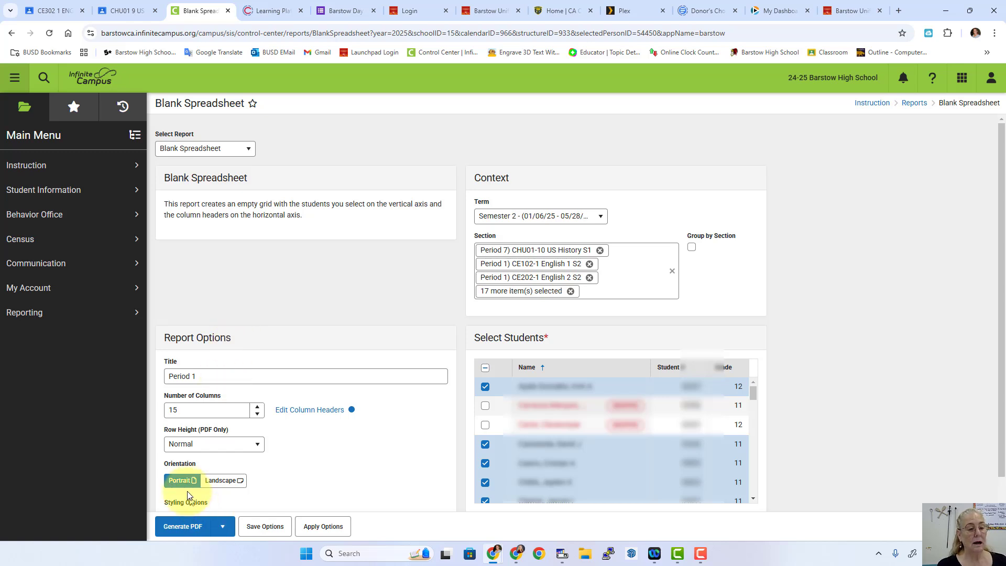
Generate the Period 1 spreadsheet as a PDF and look through its student rows and date columns
click(180, 528)
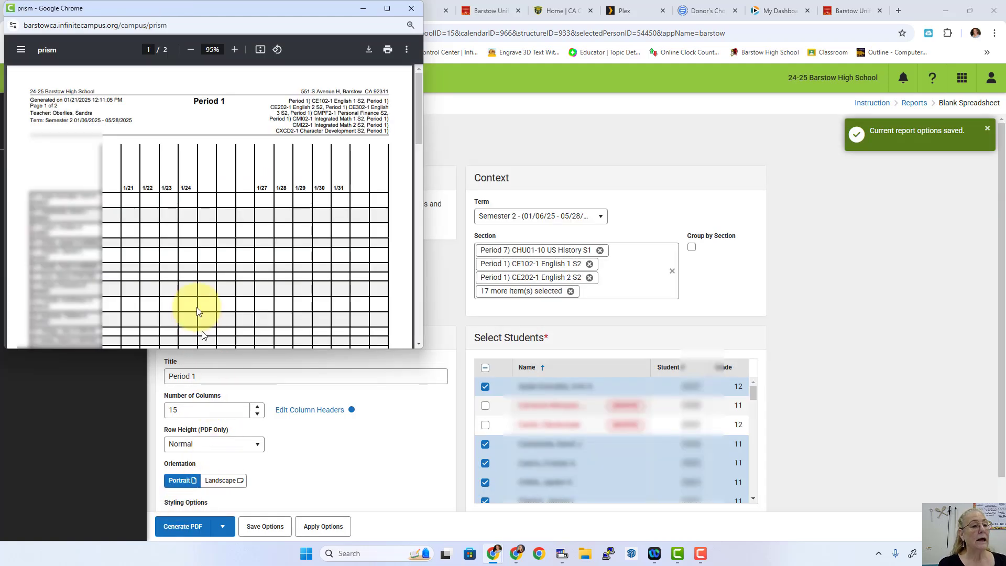
scroll(150, 178, down, 10)
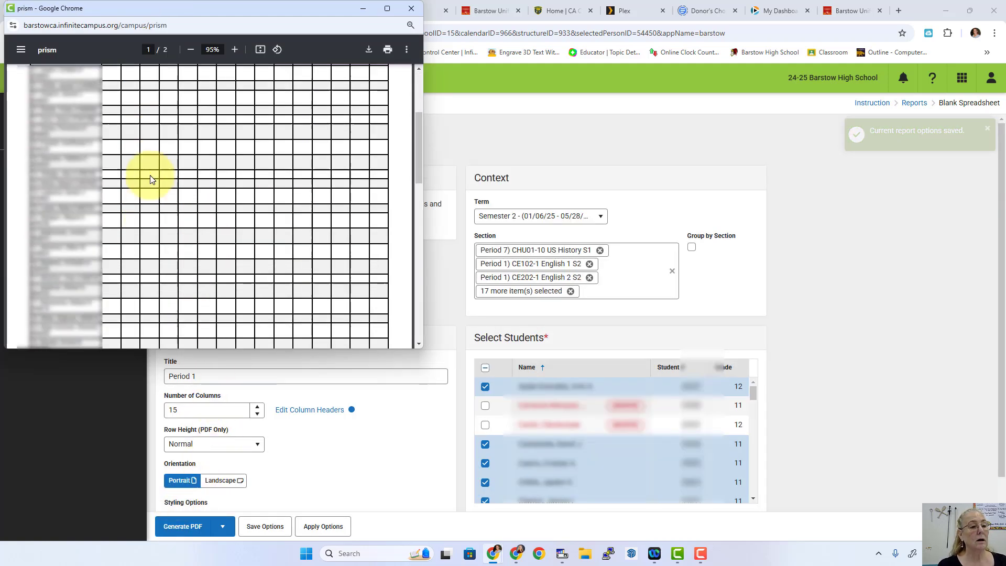
scroll(154, 193, up, 10)
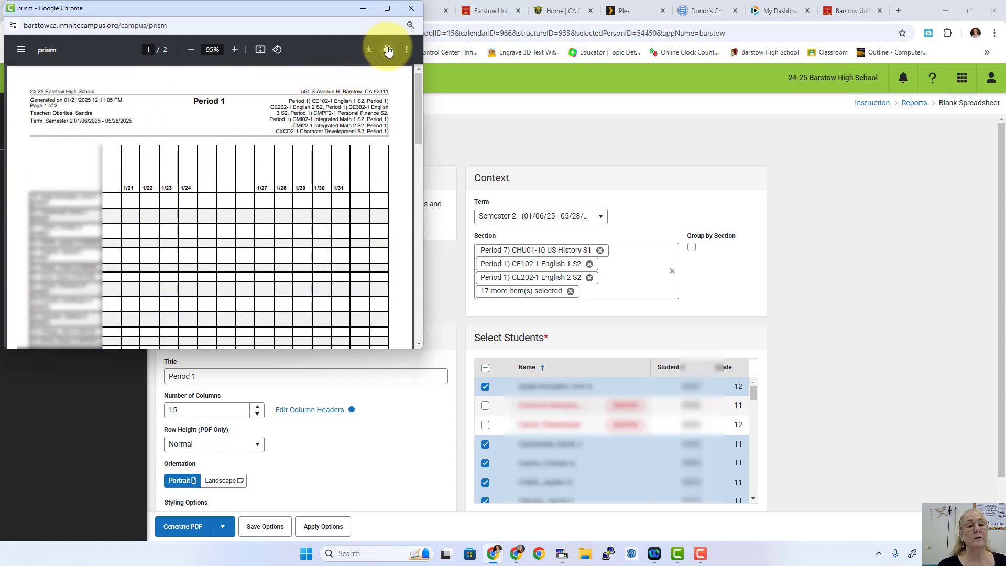
Print the PDF on both sides of the paper with the flip set to short edge
click(387, 50)
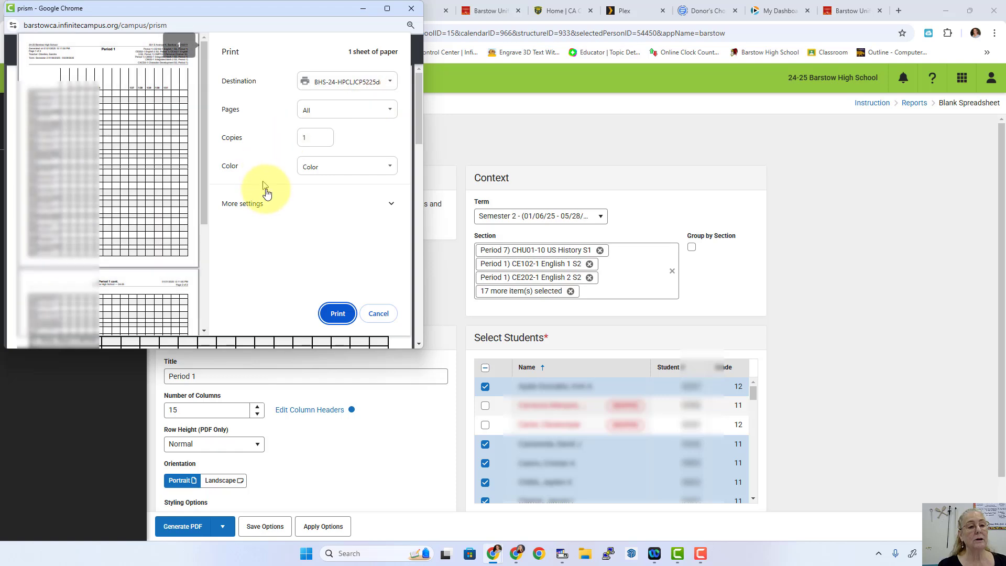
click(251, 207)
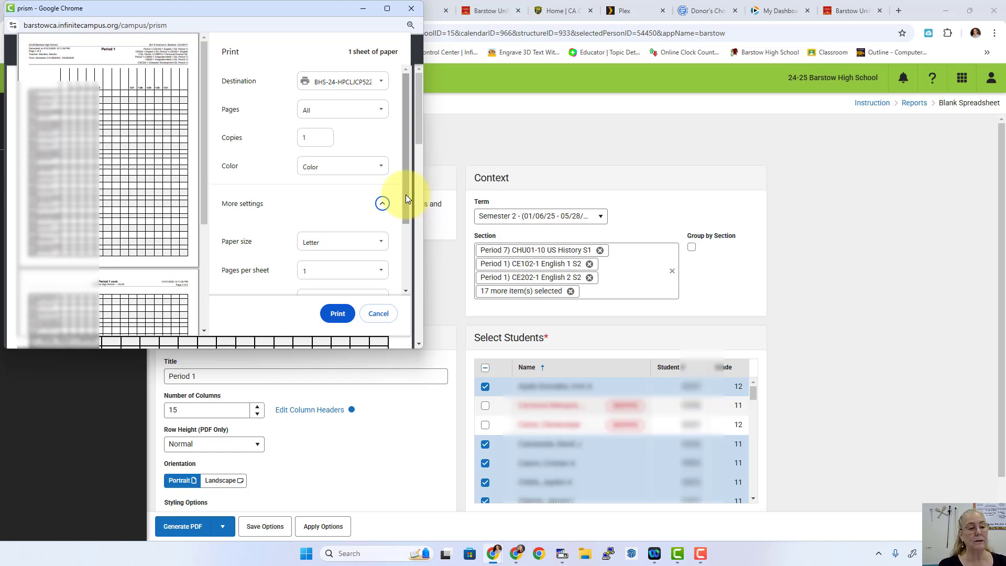
drag(407, 195, 409, 285)
click(321, 252)
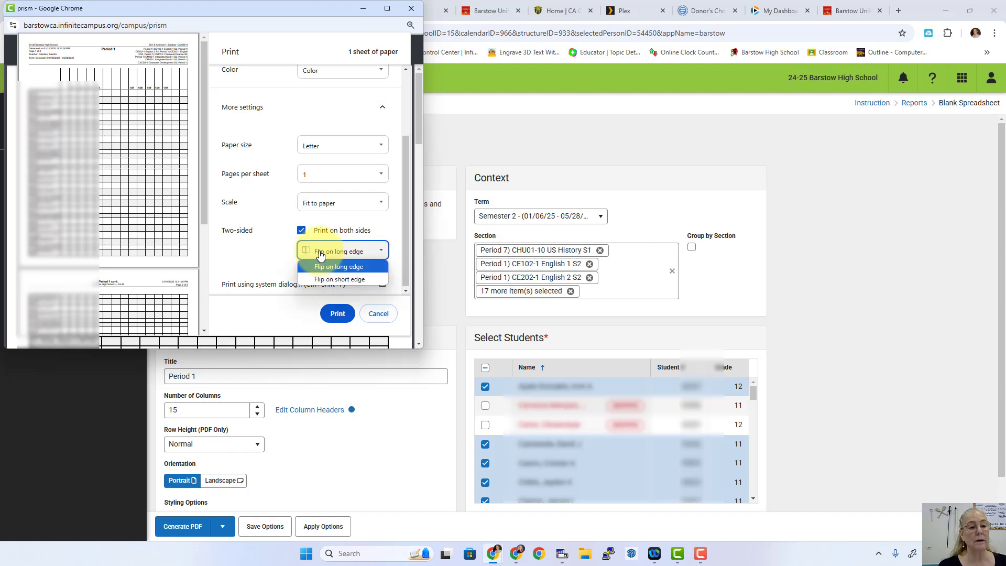
click(330, 269)
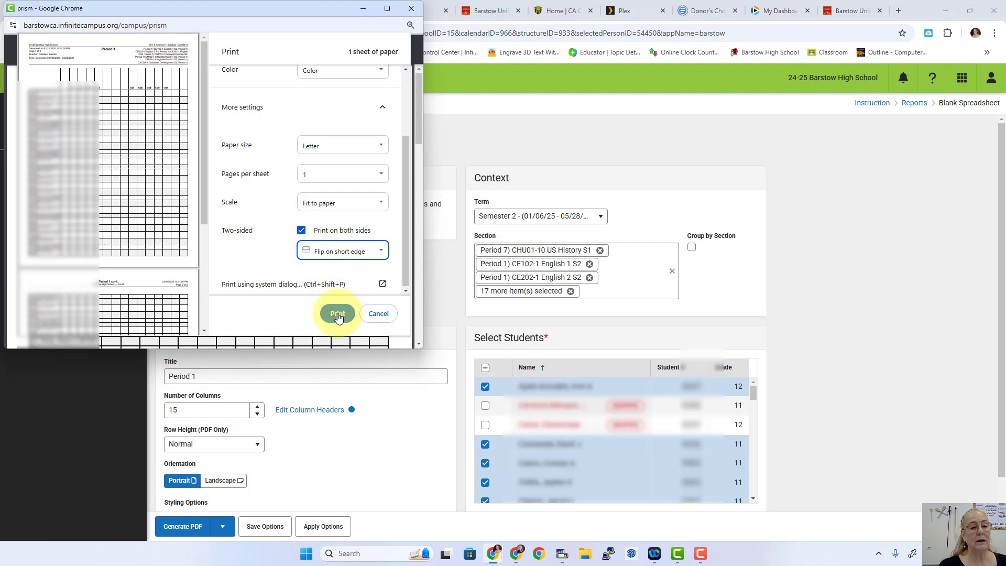
scroll(343, 231, up, 3)
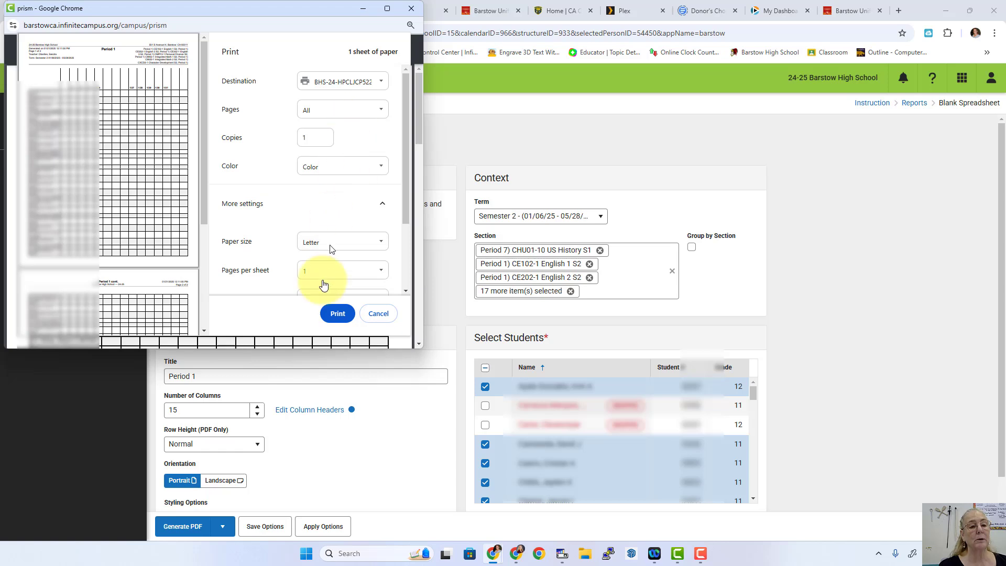
click(340, 314)
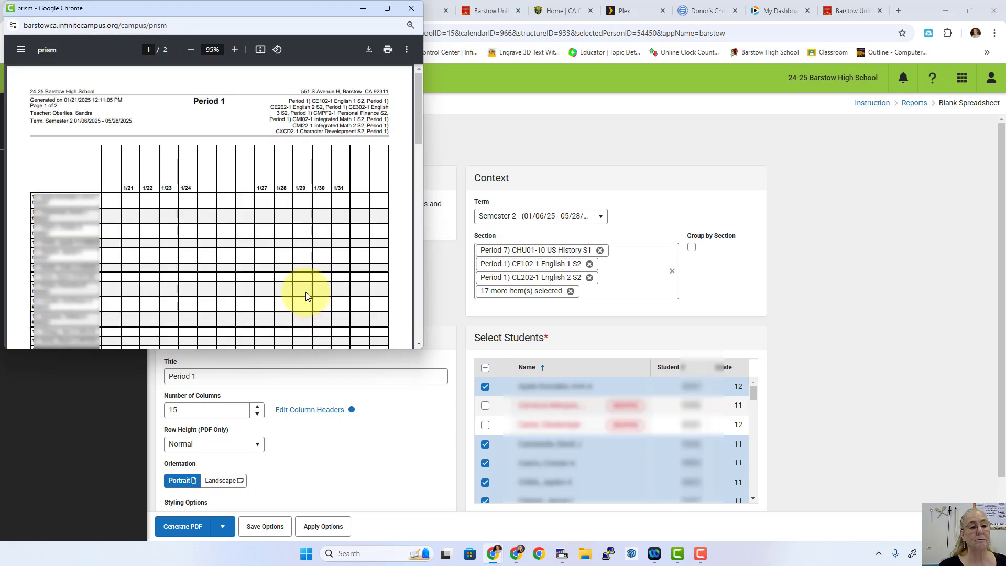